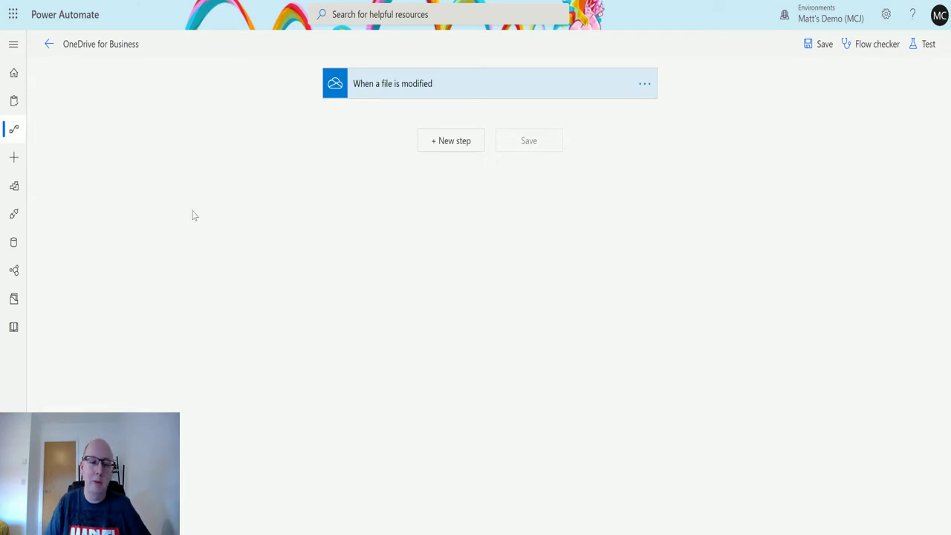
Review the file-modified trigger's settings and add the OneDrive for Business action "Create share link by path" below it
click(535, 84)
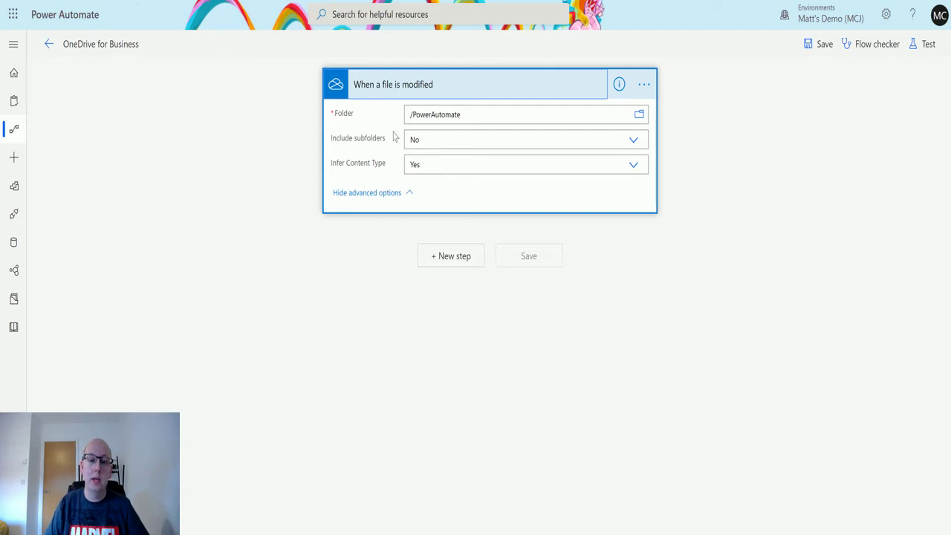
click(466, 84)
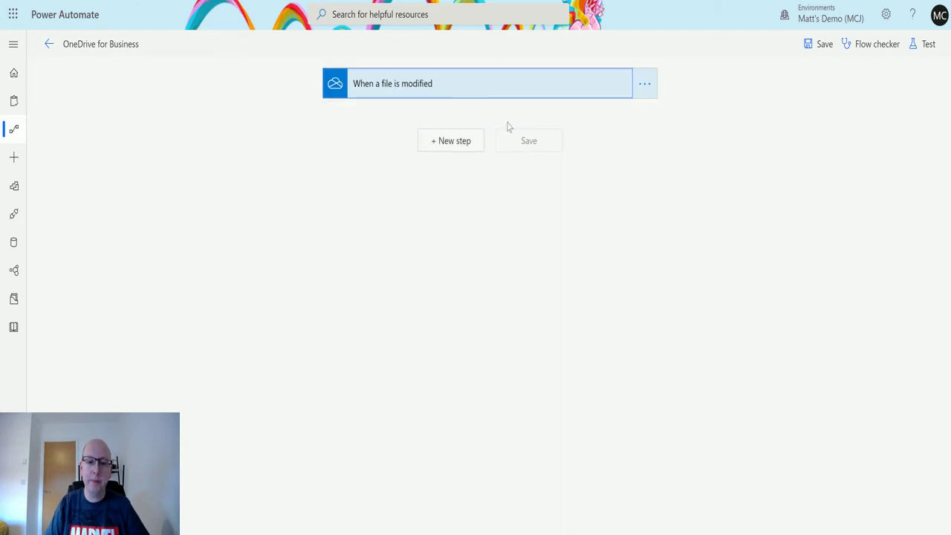
click(450, 141)
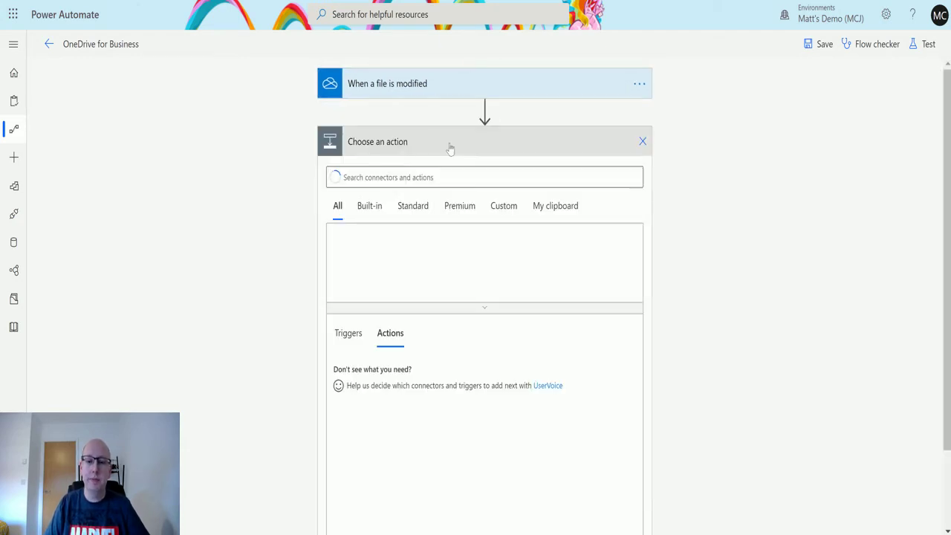
text(on)
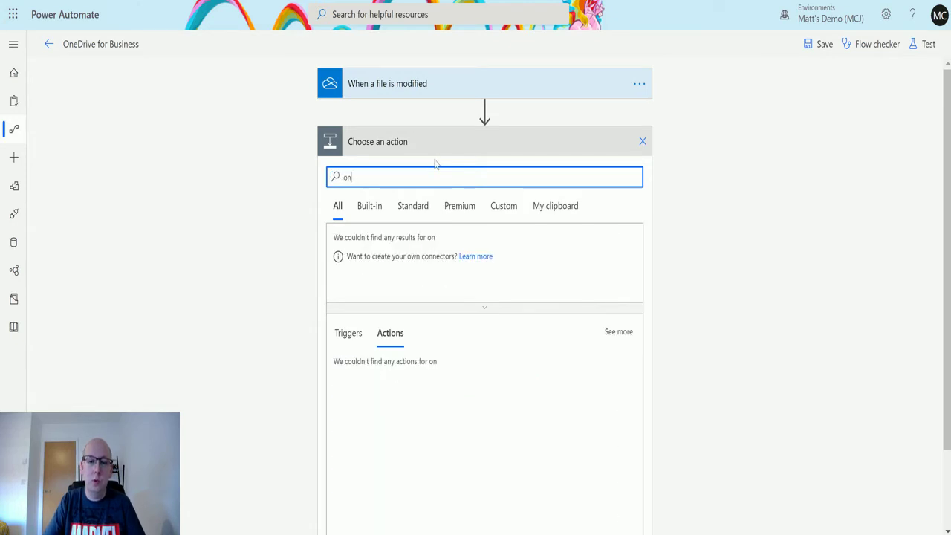
text(edrive)
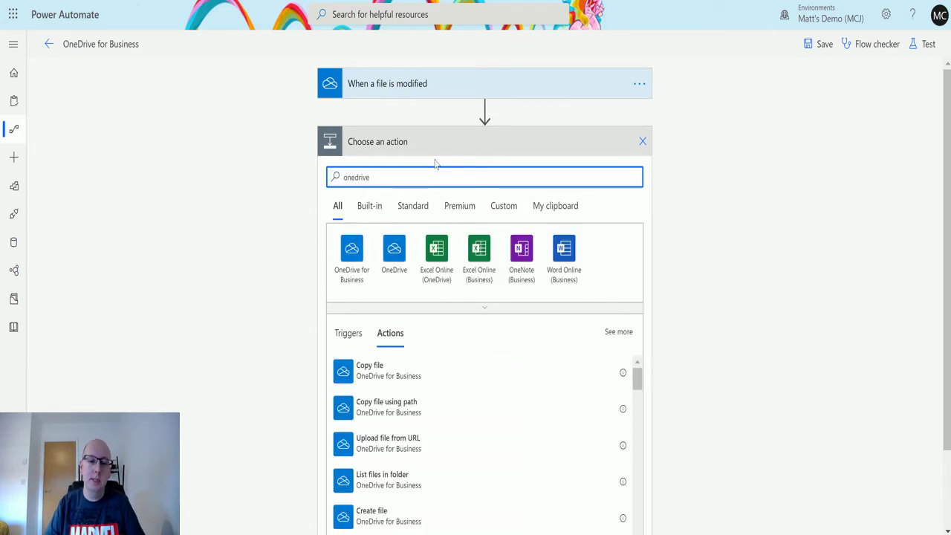
click(354, 252)
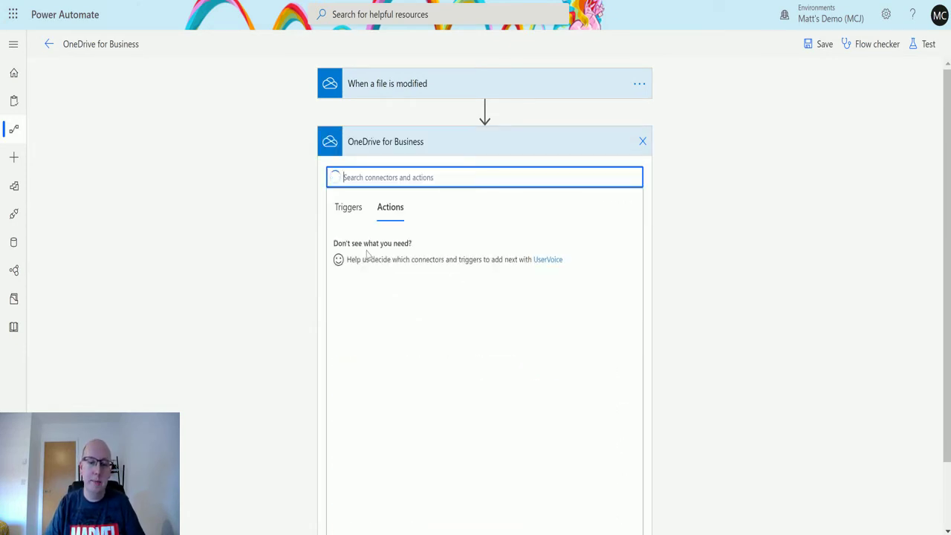
scroll(453, 282, down, 1)
scroll(463, 194, down, 4)
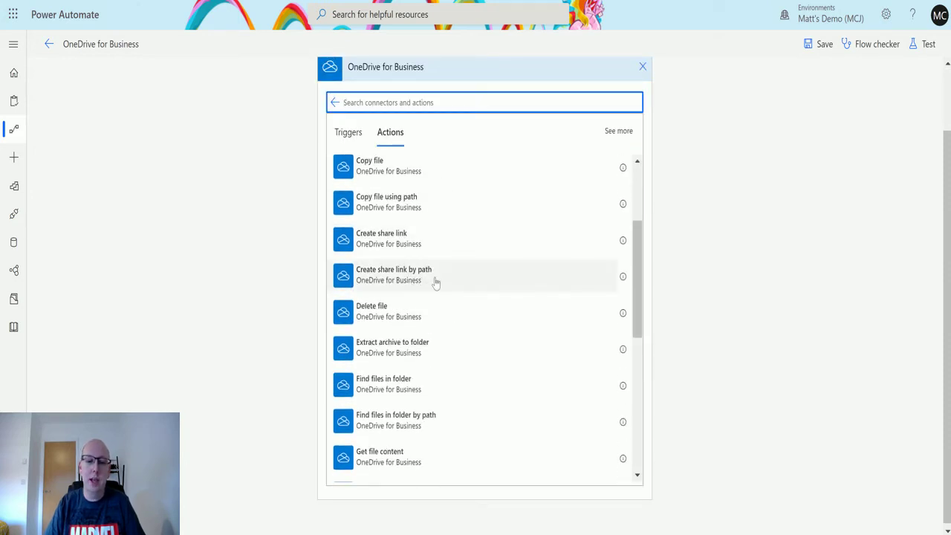
click(426, 279)
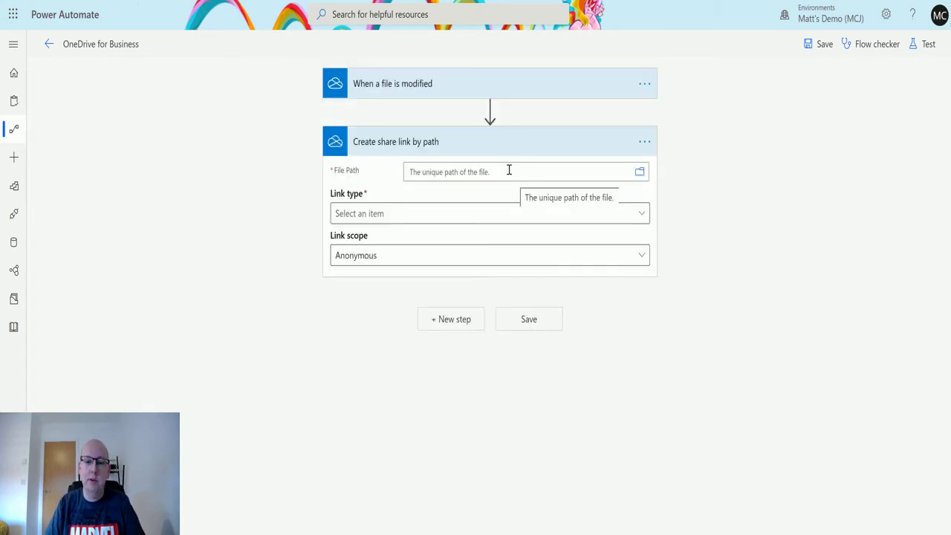
Choose PATVD.docx in the PowerAutomate folder as the share link action's file path, and clear it again
click(640, 172)
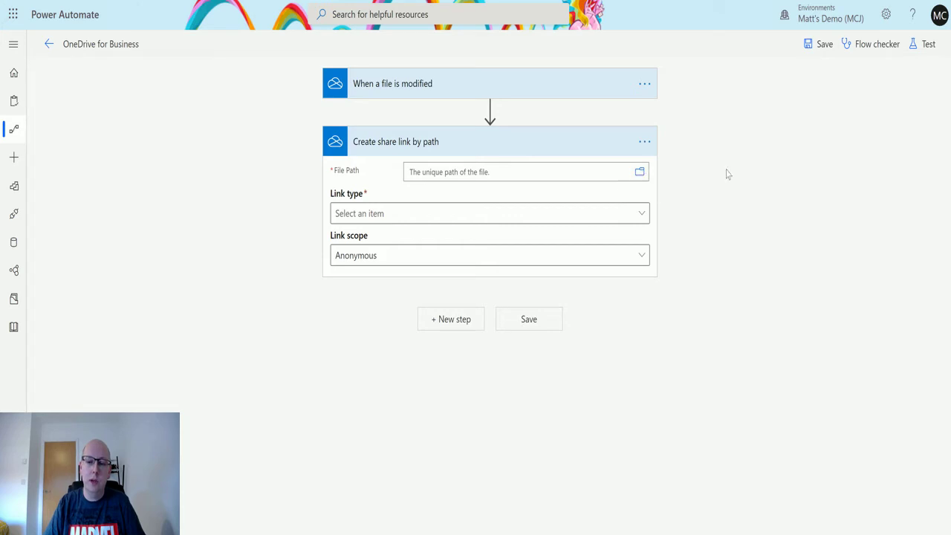
click(812, 205)
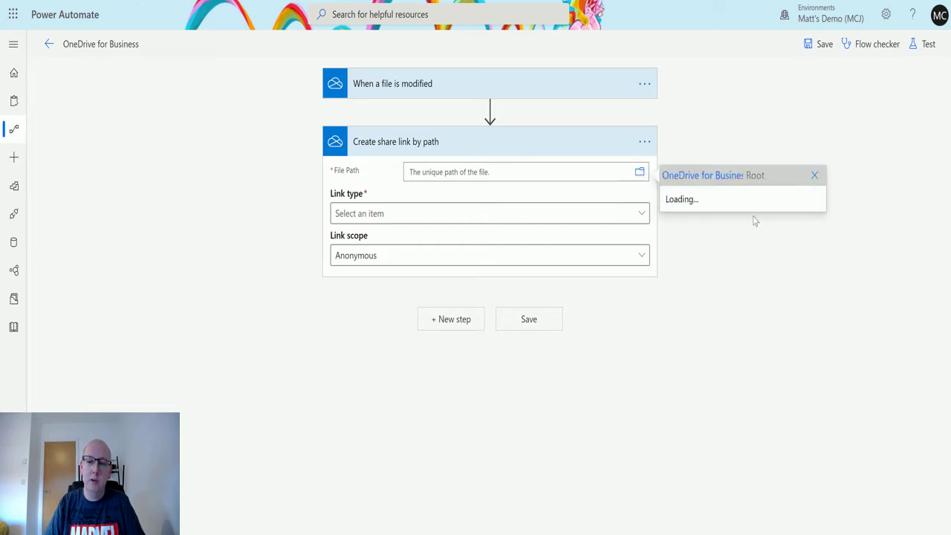
scroll(717, 375, down, 1)
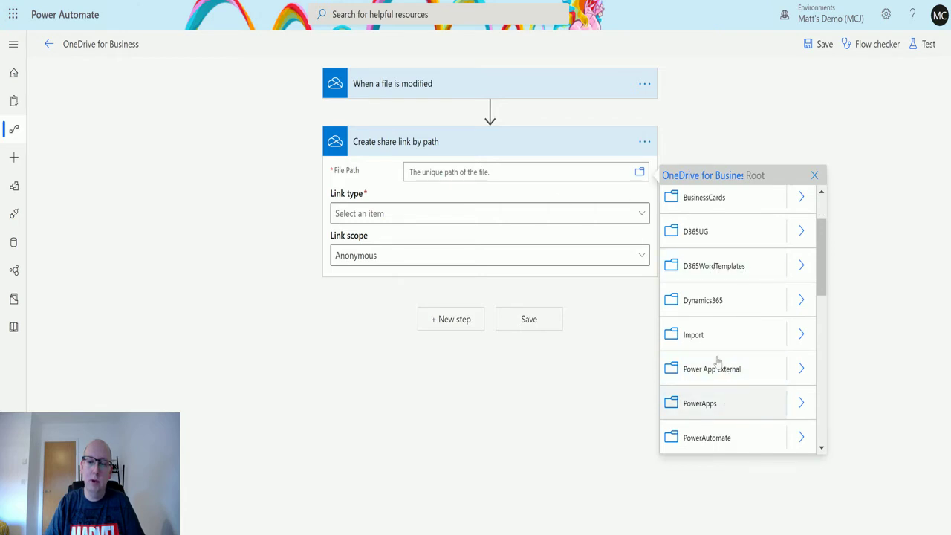
click(793, 438)
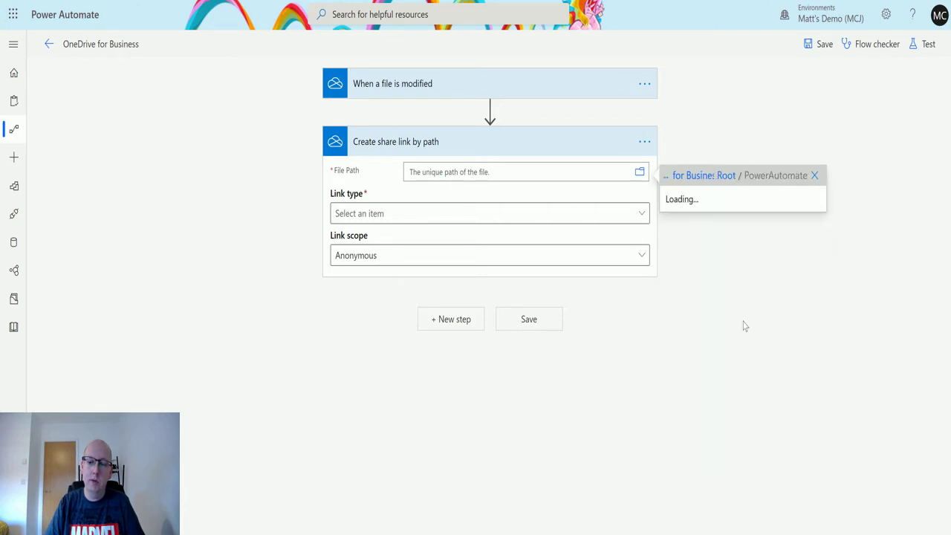
click(733, 277)
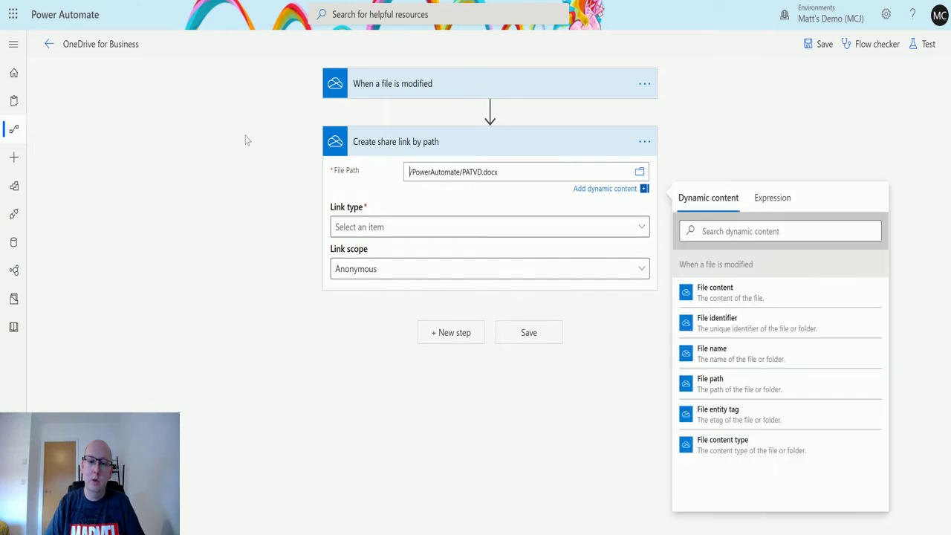
drag(532, 171, 375, 176)
key(BackSpace)
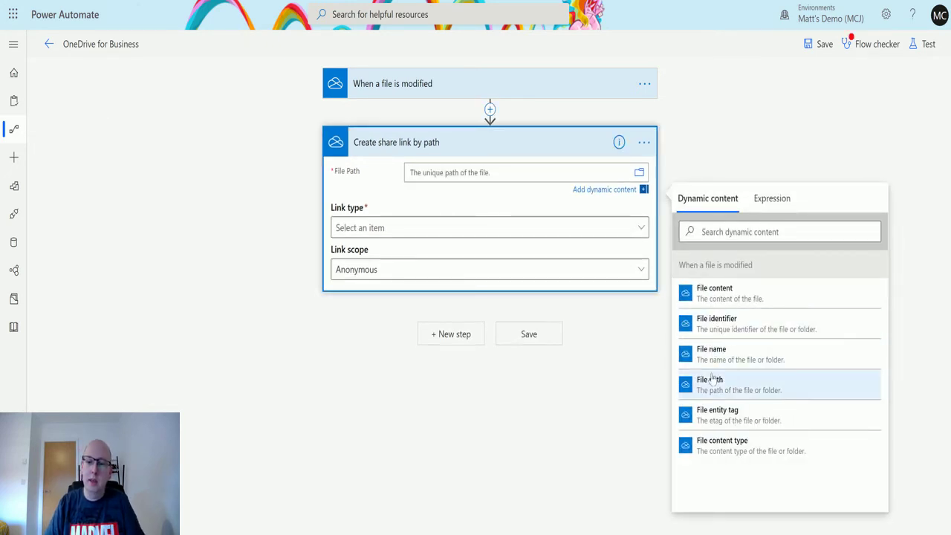
Set the share link's file path to the trigger's dynamic File path, the link type to View and the link scope to Organization
click(746, 393)
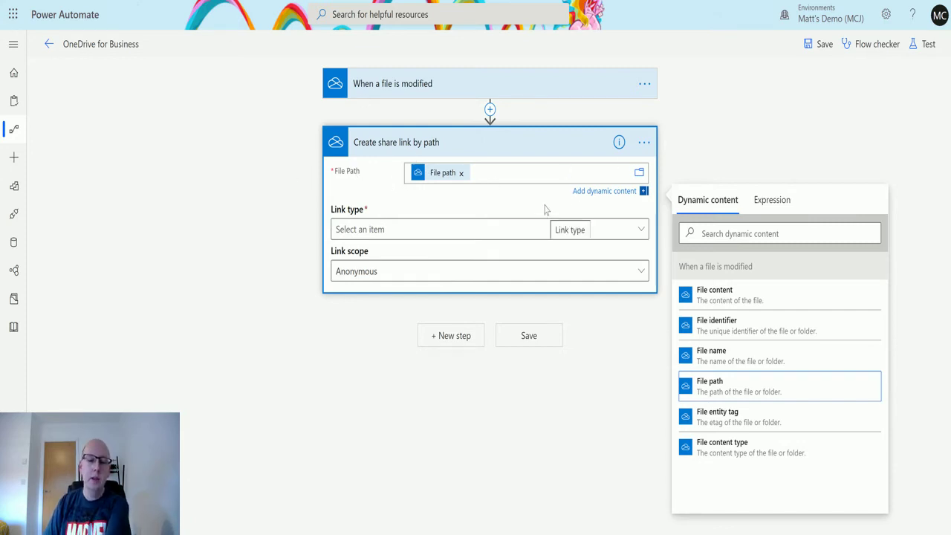
click(446, 234)
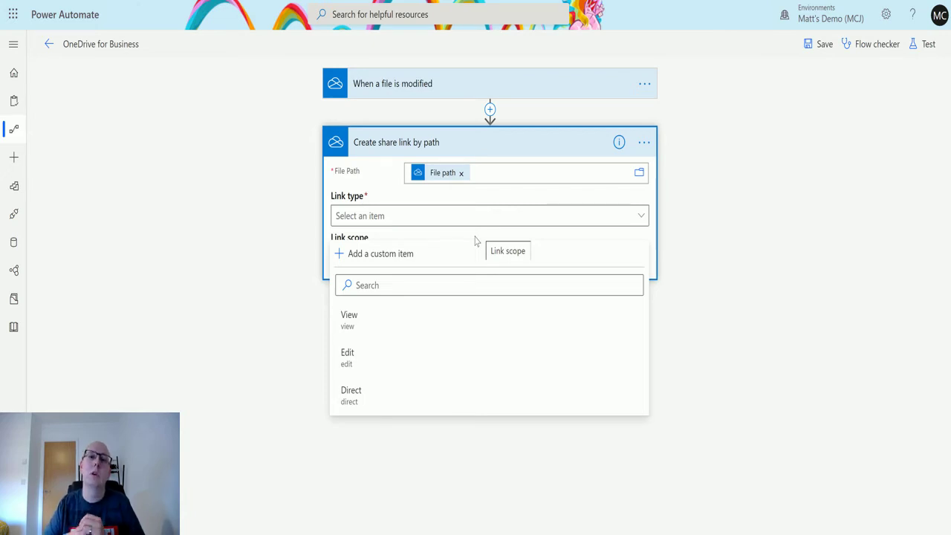
click(386, 325)
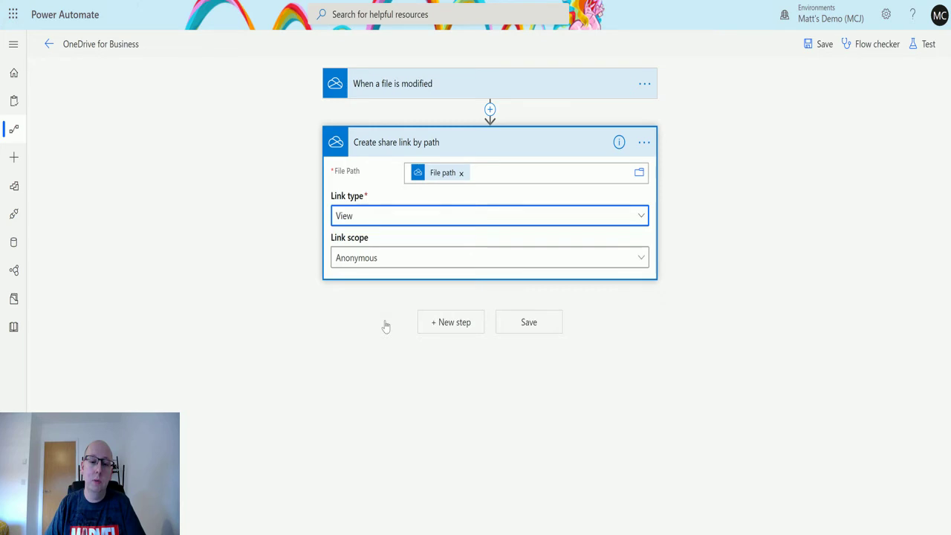
click(628, 260)
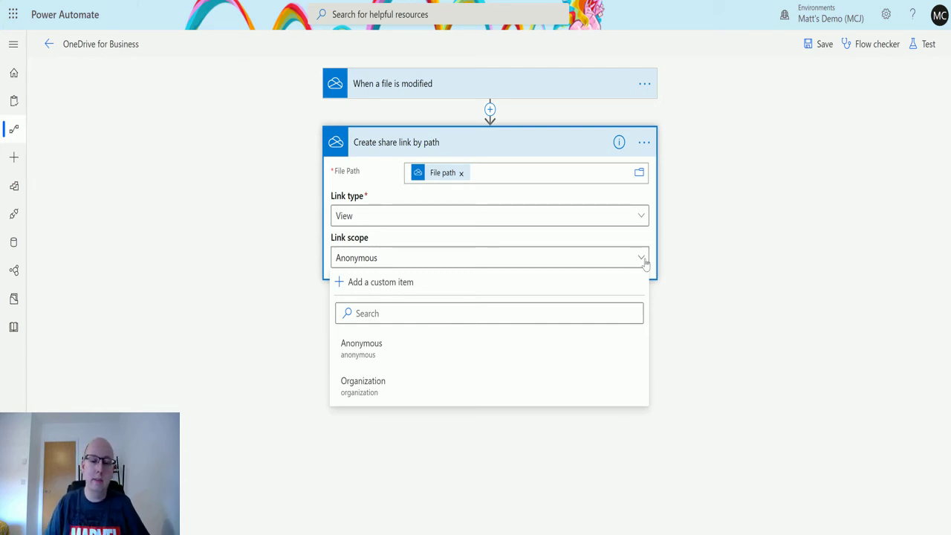
click(429, 388)
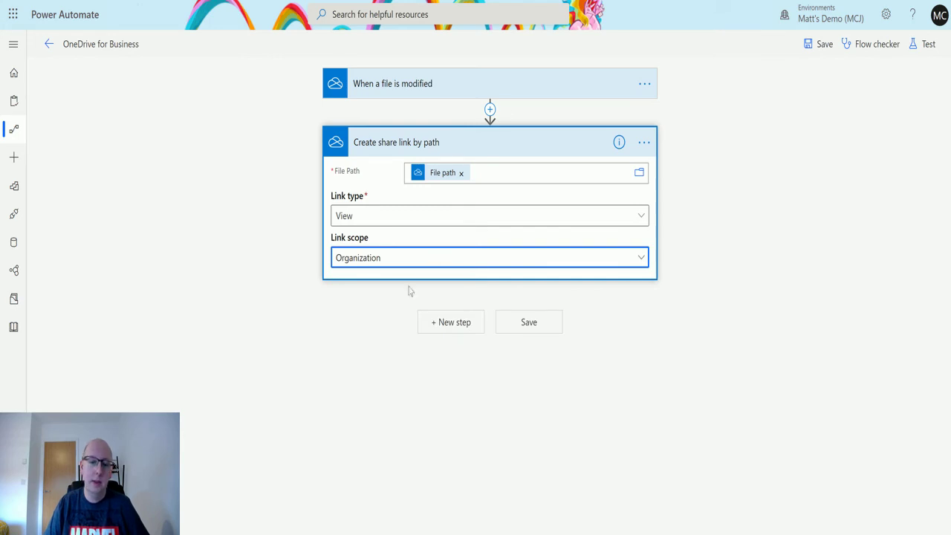
Save and test the flow with a self-performed trigger action, opening PATVD.docx from the PowerAutomate folder in OneDrive
click(927, 44)
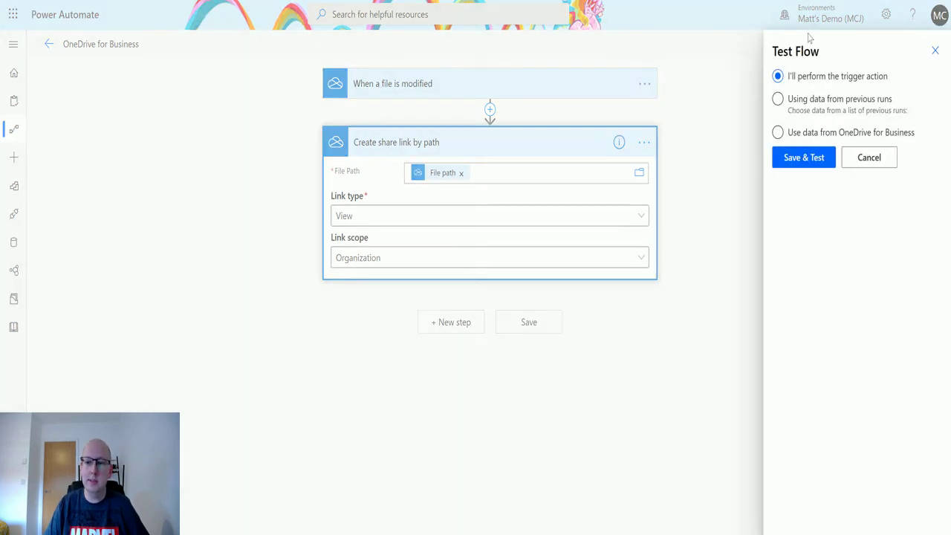
click(816, 157)
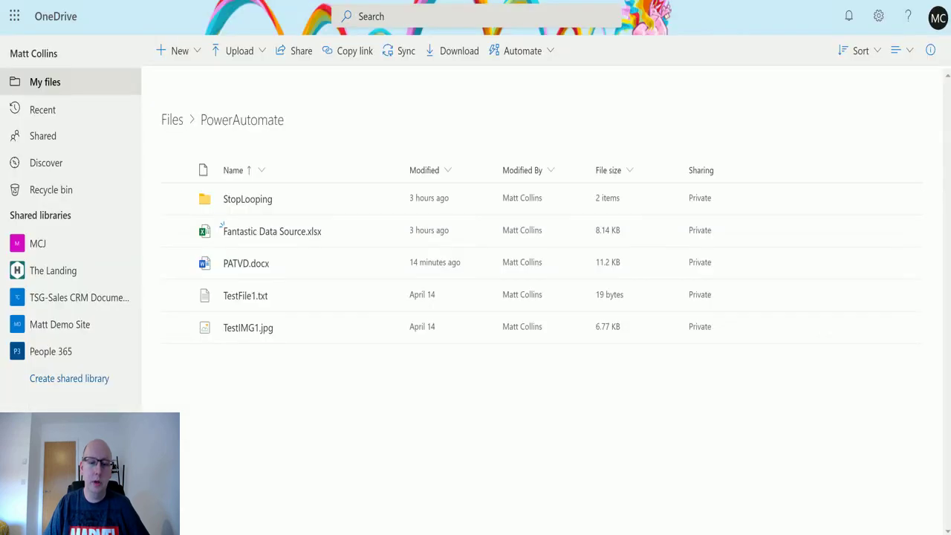
click(252, 269)
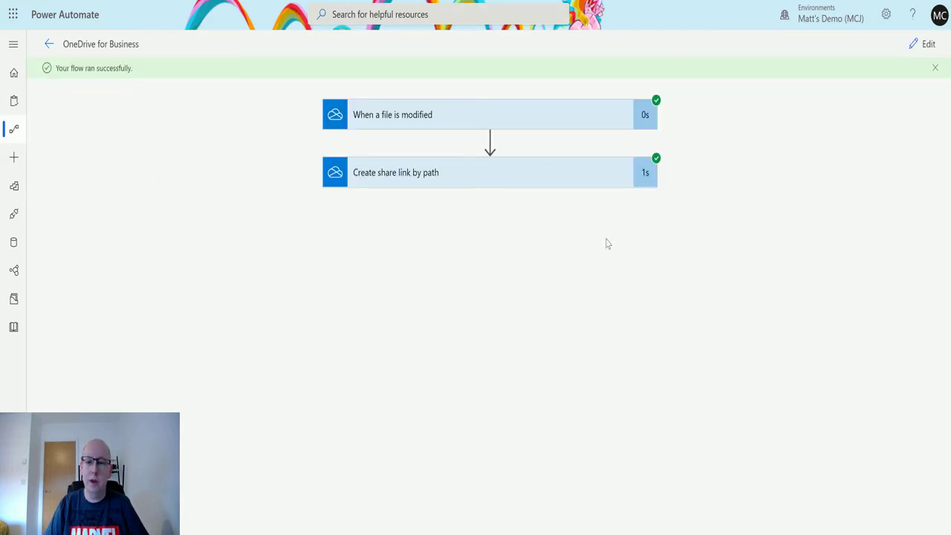
Examine the test run's inputs and outputs for the file-modified trigger, especially the File path output
click(600, 117)
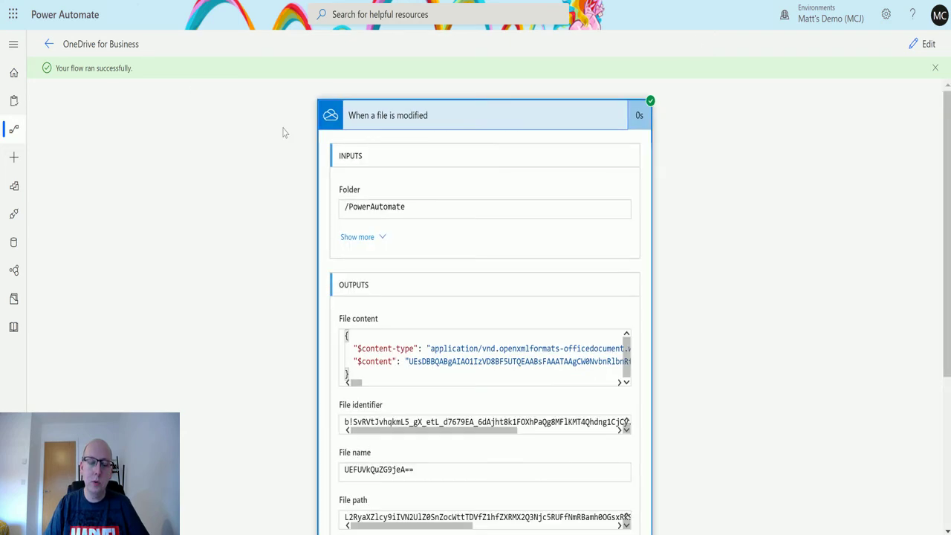
scroll(693, 147, down, 1)
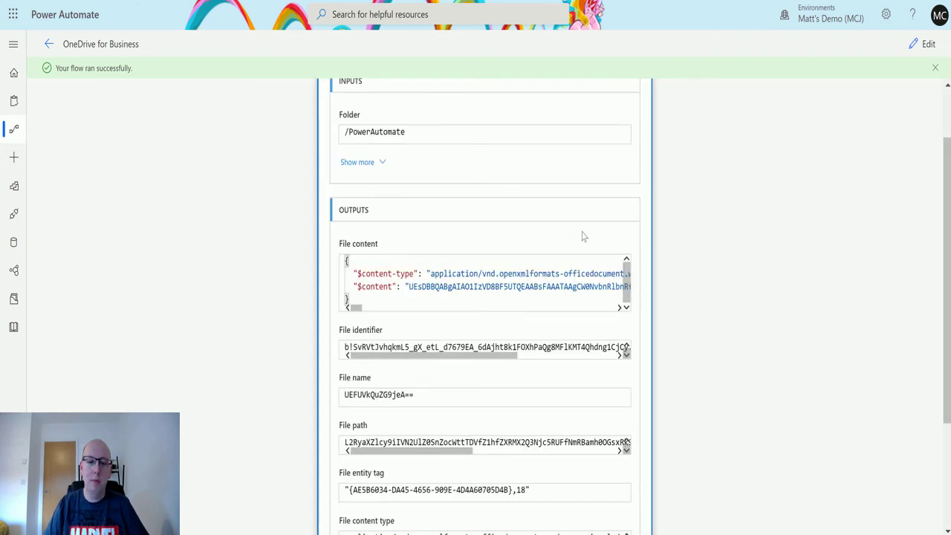
scroll(471, 142, up, 1)
scroll(544, 196, down, 2)
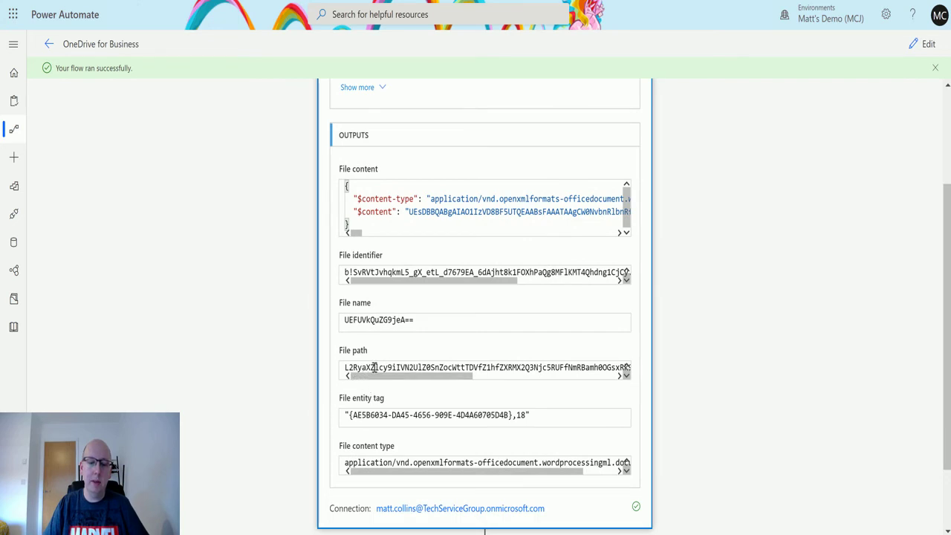
drag(359, 377, 338, 376)
mouse_move(597, 533)
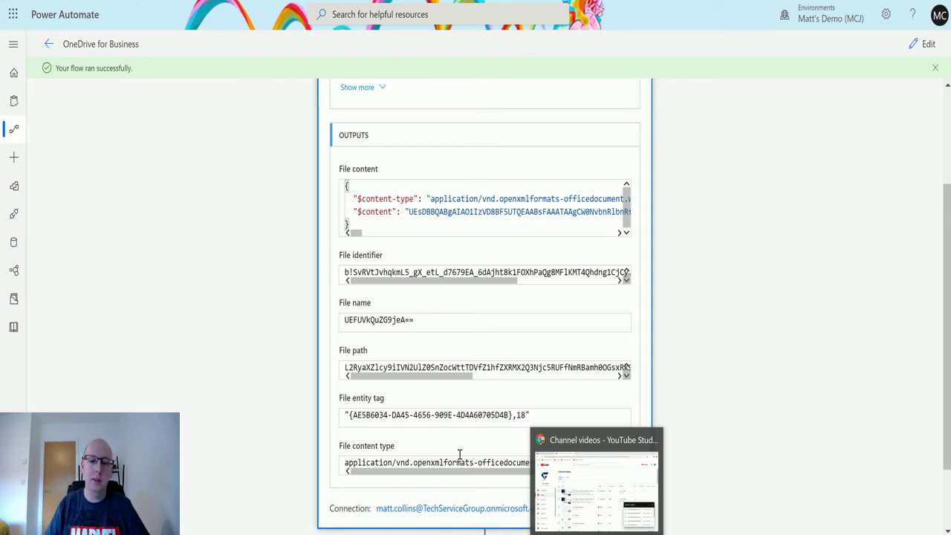
scroll(639, 316, down, 3)
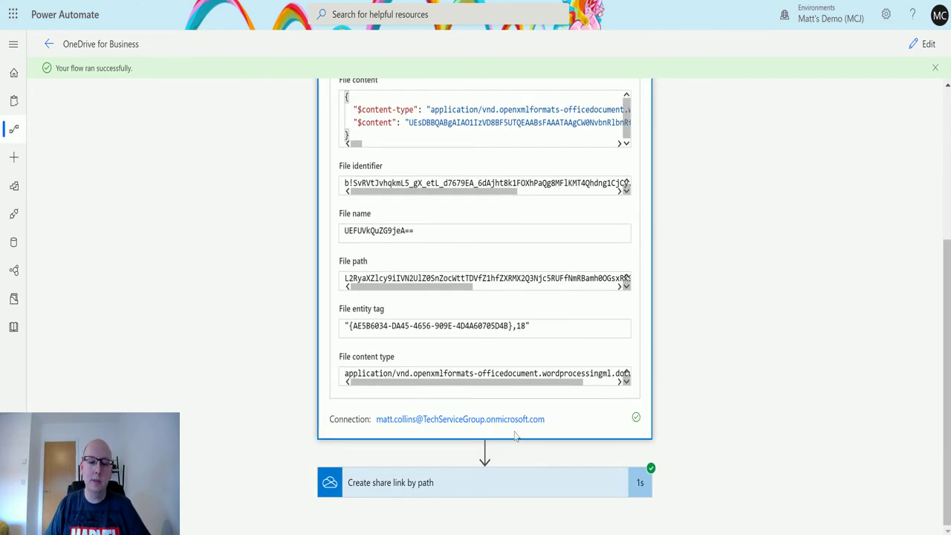
Examine the full File Path input of the "Create share link by path" action in the test run
click(513, 481)
scroll(791, 268, down, 3)
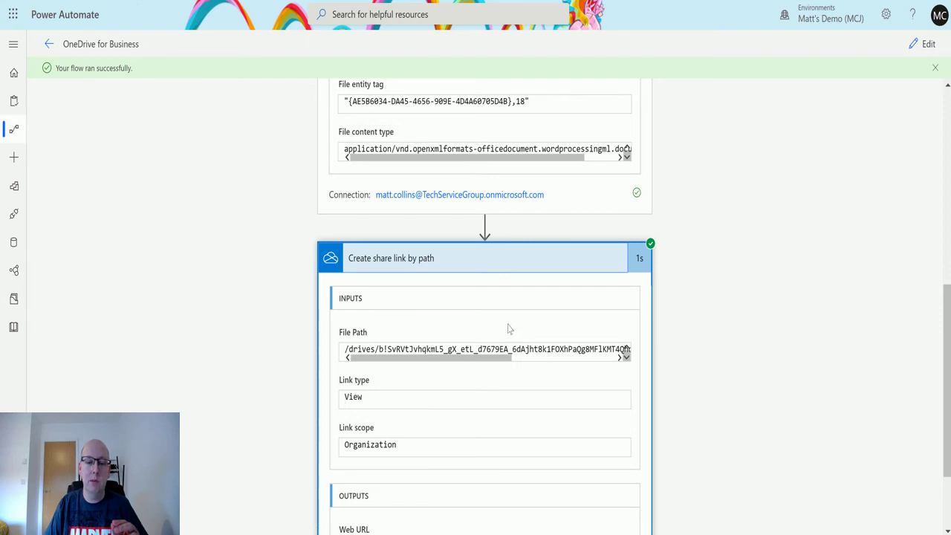
scroll(419, 293, down, 1)
scroll(370, 152, up, 2)
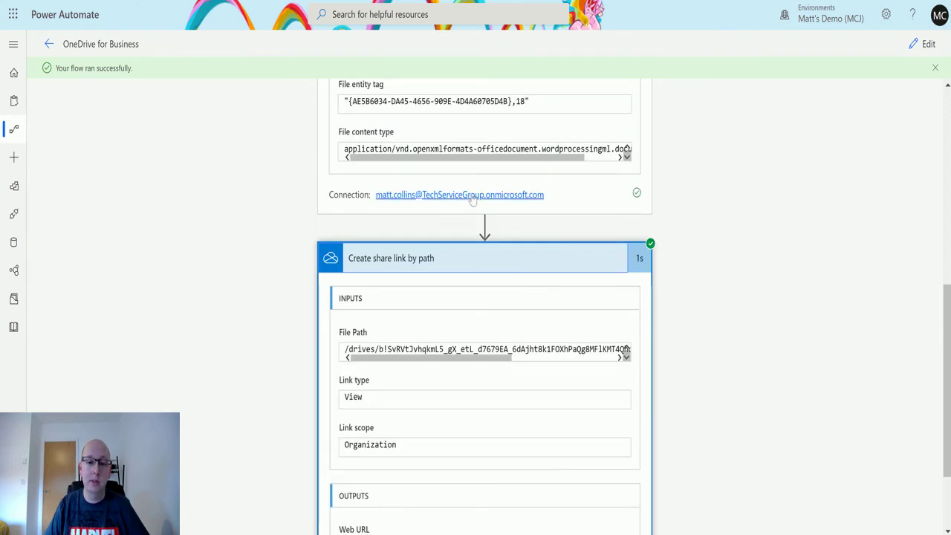
scroll(388, 314, down, 1)
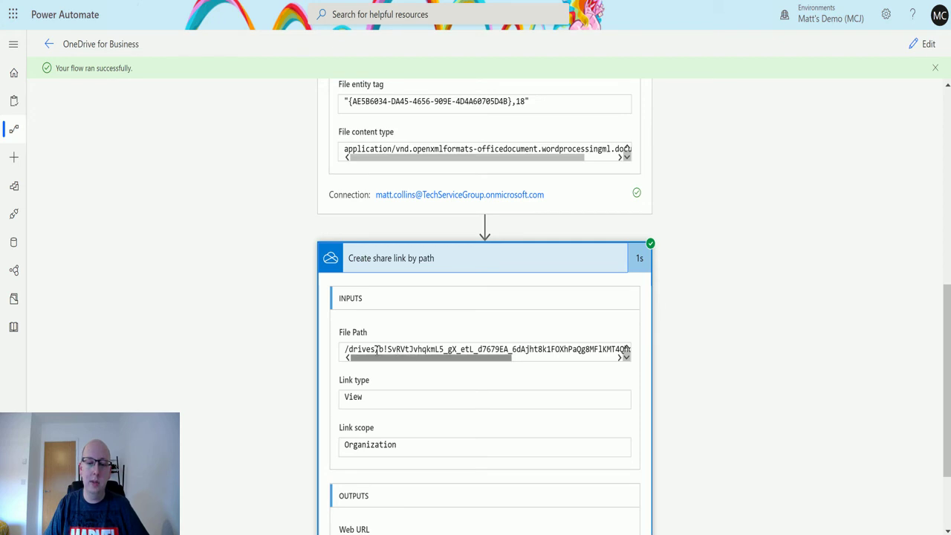
scroll(407, 362, right, 1)
drag(408, 361, 379, 372)
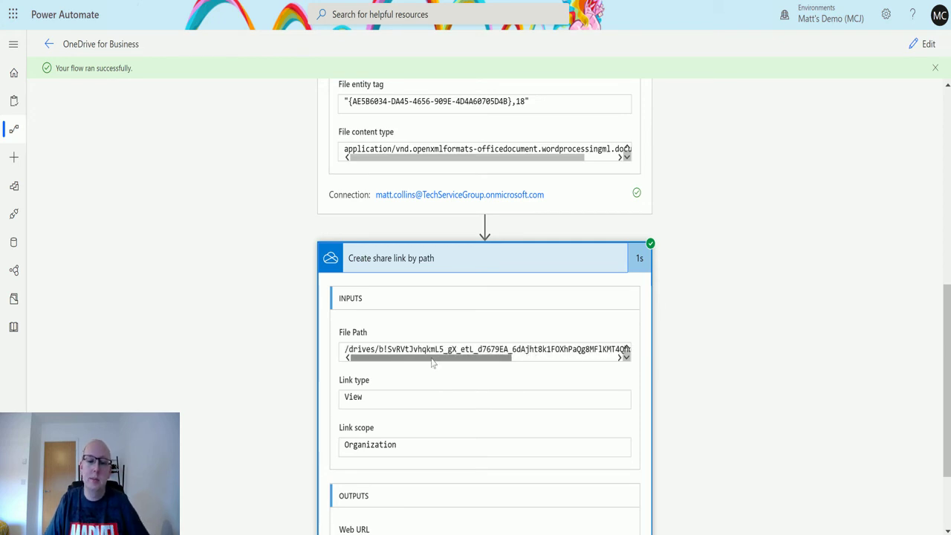
drag(469, 361, 599, 366)
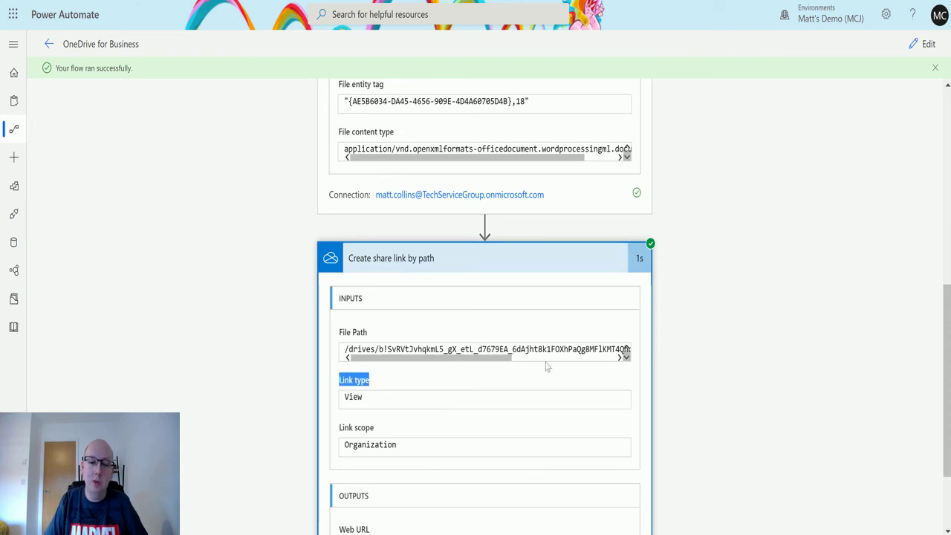
drag(509, 359, 557, 364)
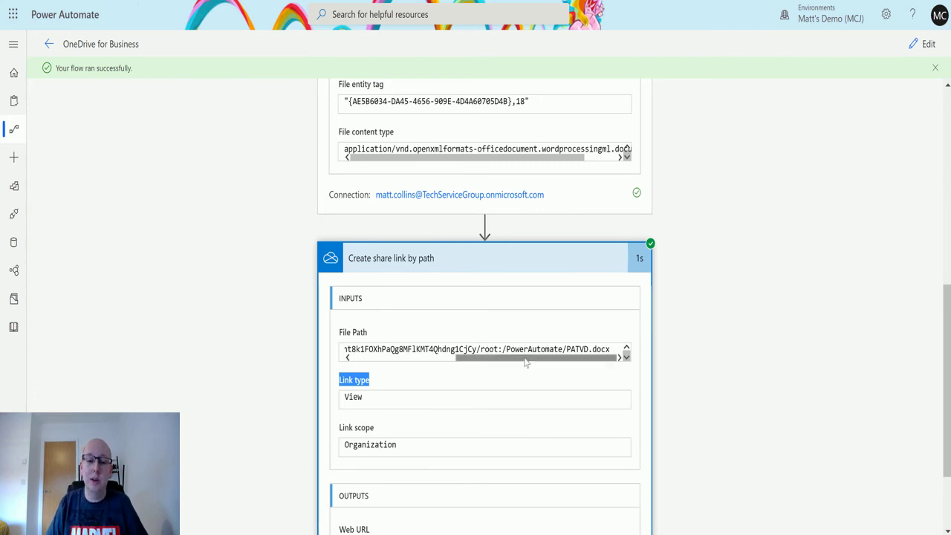
drag(527, 361, 376, 365)
Examine the Web URL output of the share link action in the test run
scroll(626, 322, down, 1)
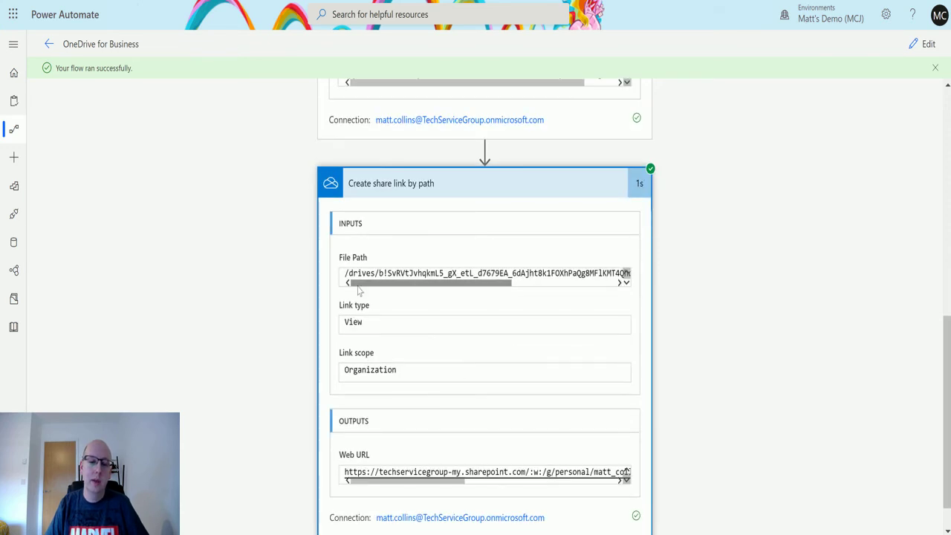
scroll(465, 253, down, 1)
mouse_move(419, 440)
mouse_down()
mouse_move(468, 446)
mouse_move(413, 444)
mouse_up()
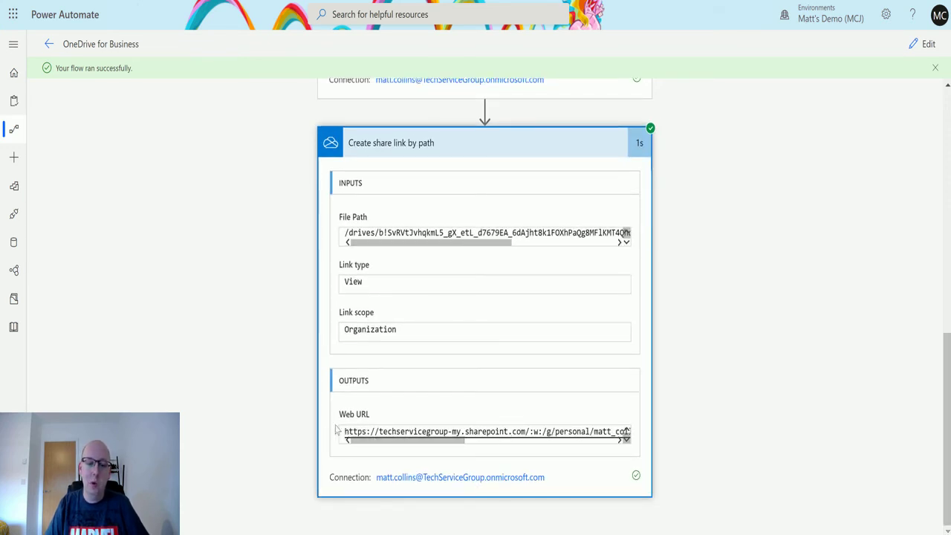